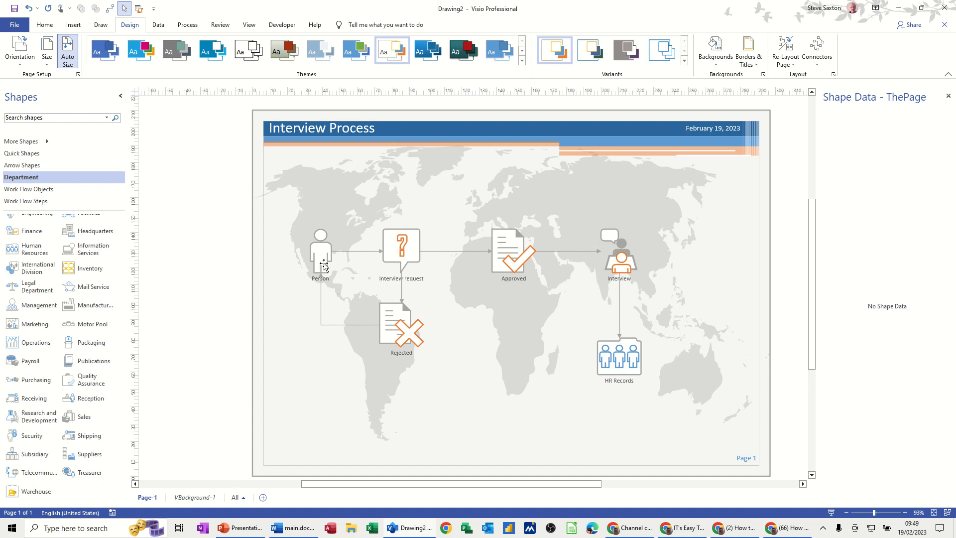
# - Add a second page and place a Person shape from the Work Flow Objects stencil over North America on the map
pyautogui.click(263, 498)
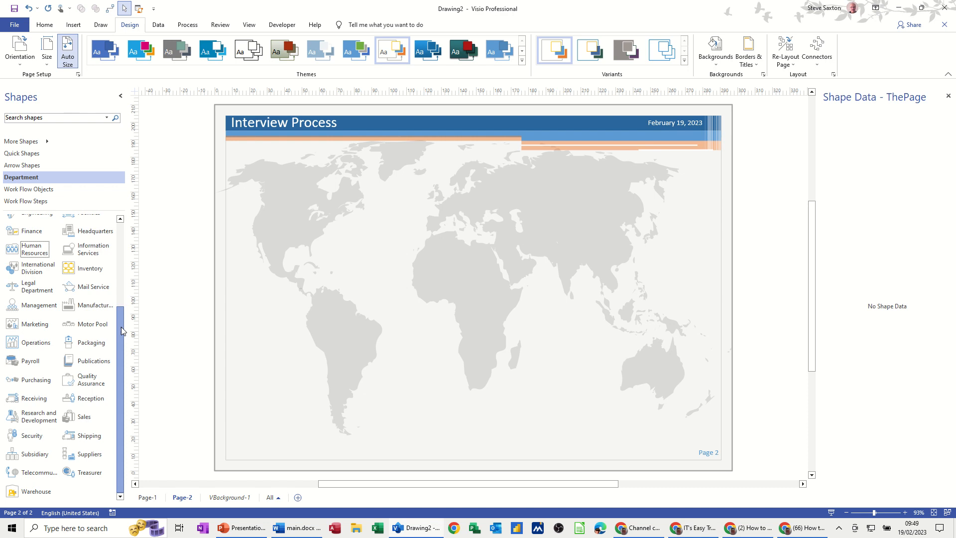
pyautogui.scroll(3, 123, 331)
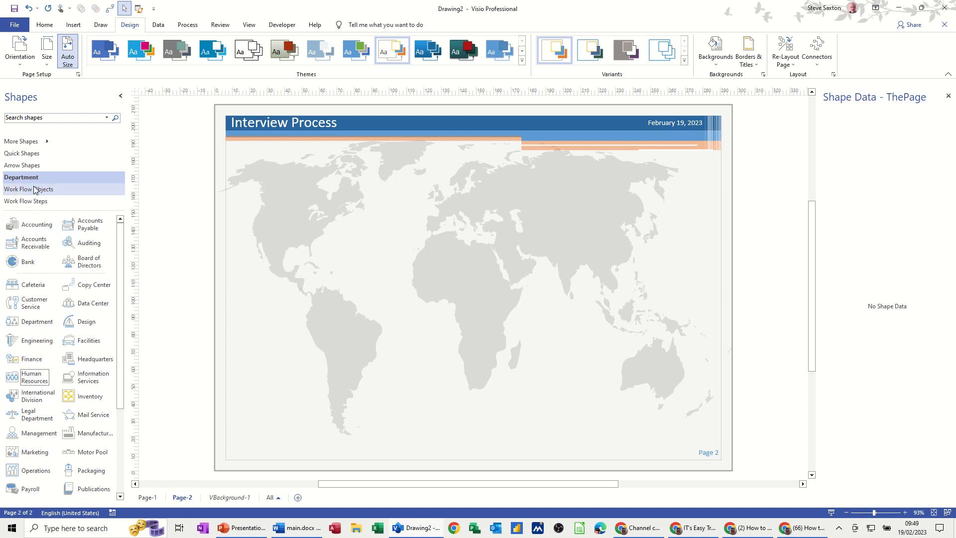
pyautogui.click(20, 178)
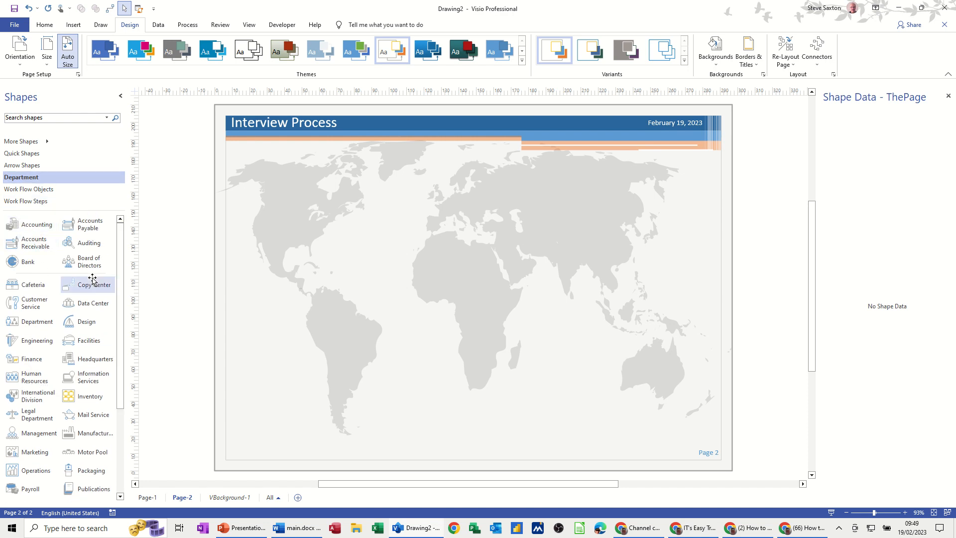
pyautogui.click(50, 193)
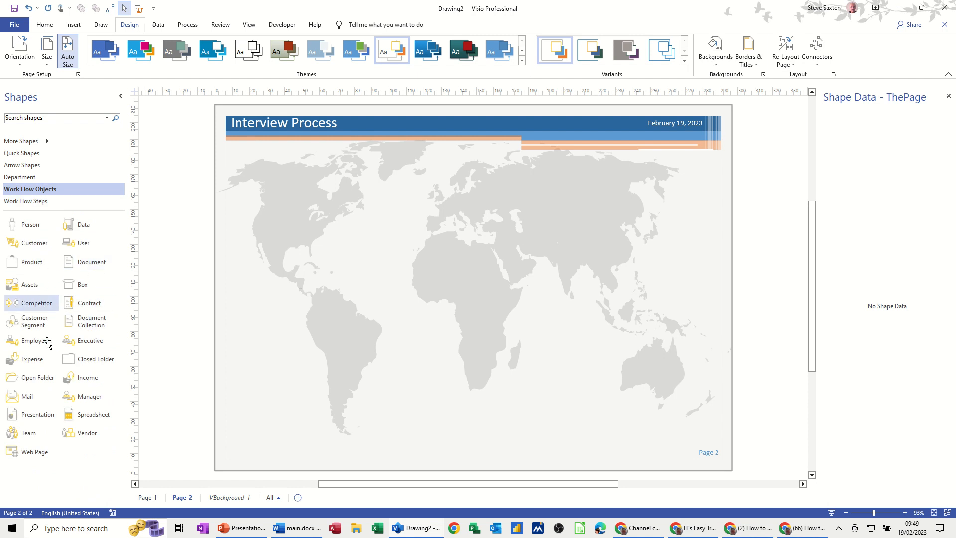
pyautogui.click(27, 203)
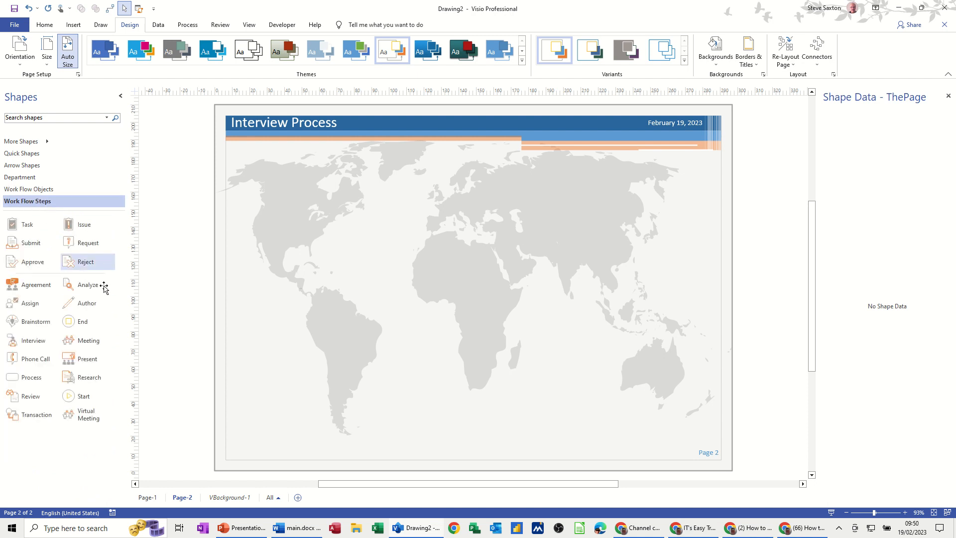
pyautogui.click(46, 192)
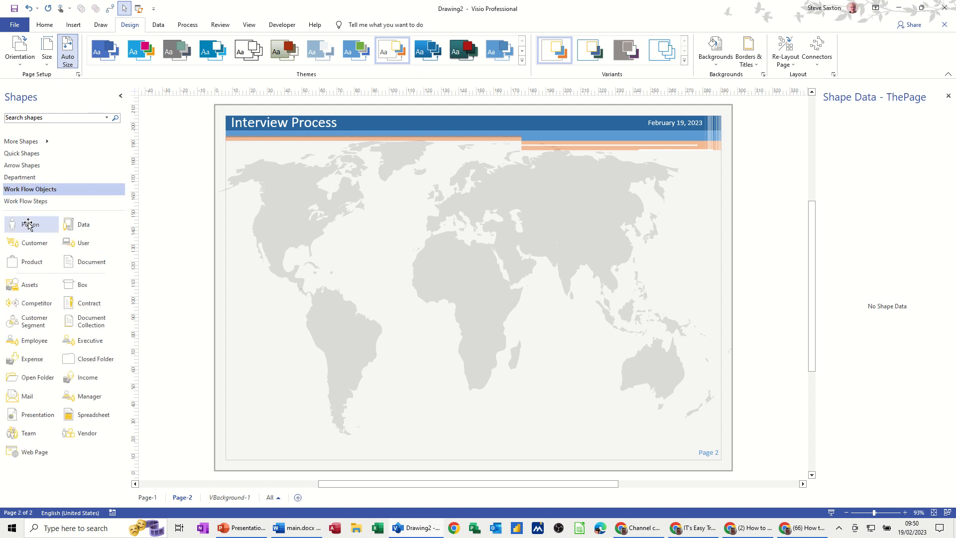
pyautogui.moveTo(27, 224); pyautogui.dragTo(300, 217)
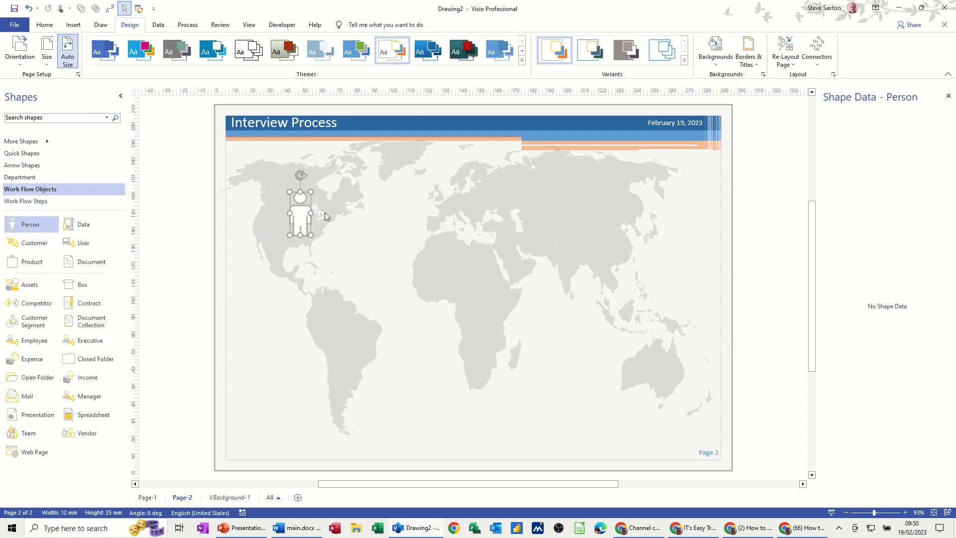
# - Place a Request shape from Work Flow Steps to the right of the person and draw a connector from the person to it
pyautogui.click(44, 25)
pyautogui.click(298, 51)
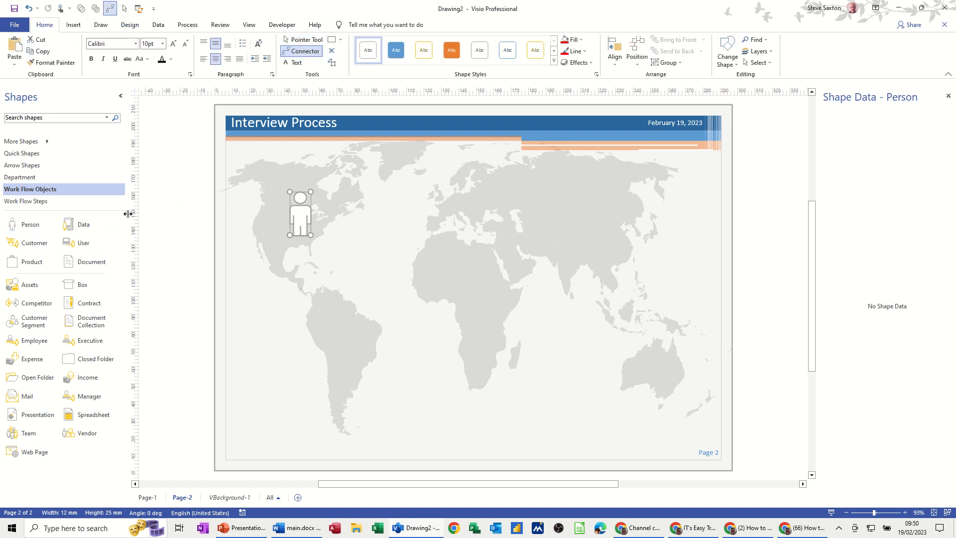
pyautogui.click(37, 202)
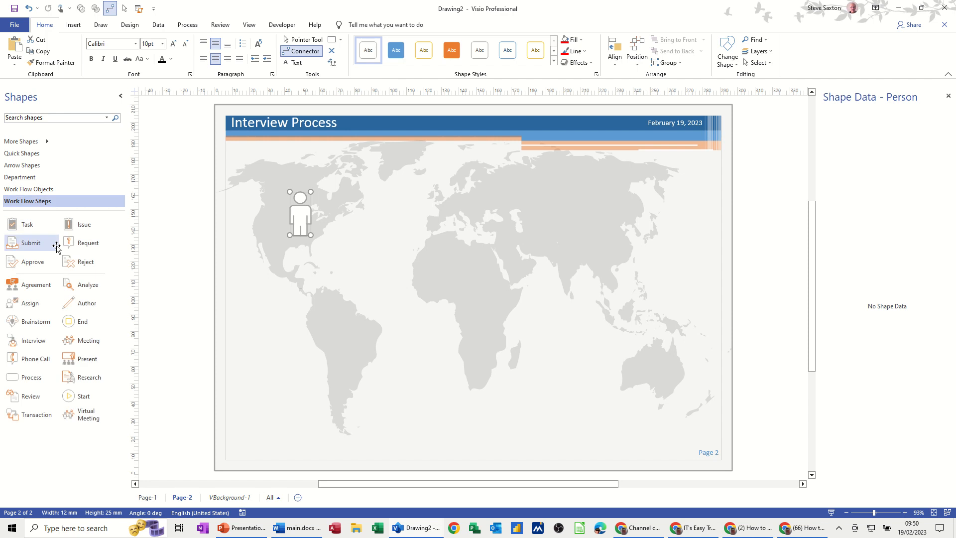
pyautogui.moveTo(85, 243); pyautogui.dragTo(383, 218)
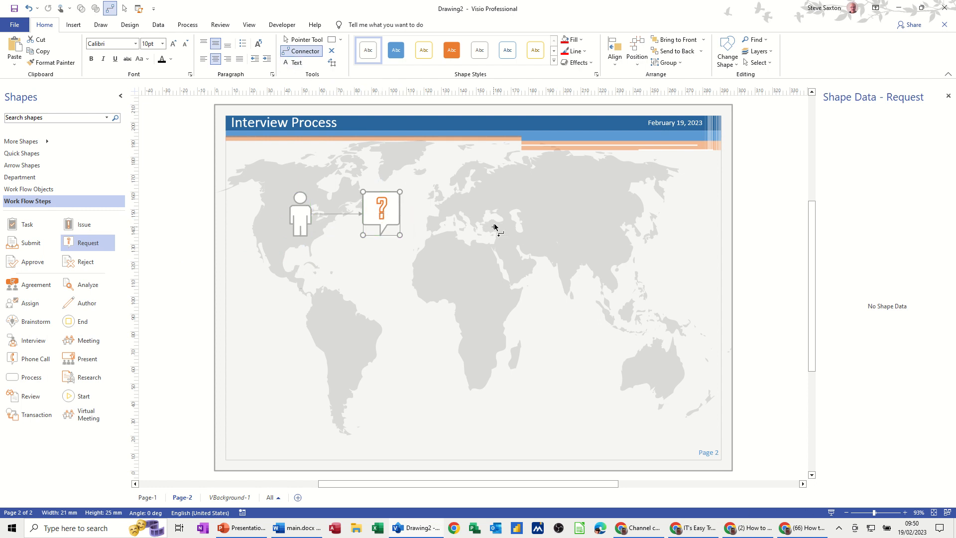
# - Place a Reject shape below the Request shape, connect the request to it, and connect the rejection back to the person's lower end
pyautogui.moveTo(412, 214)
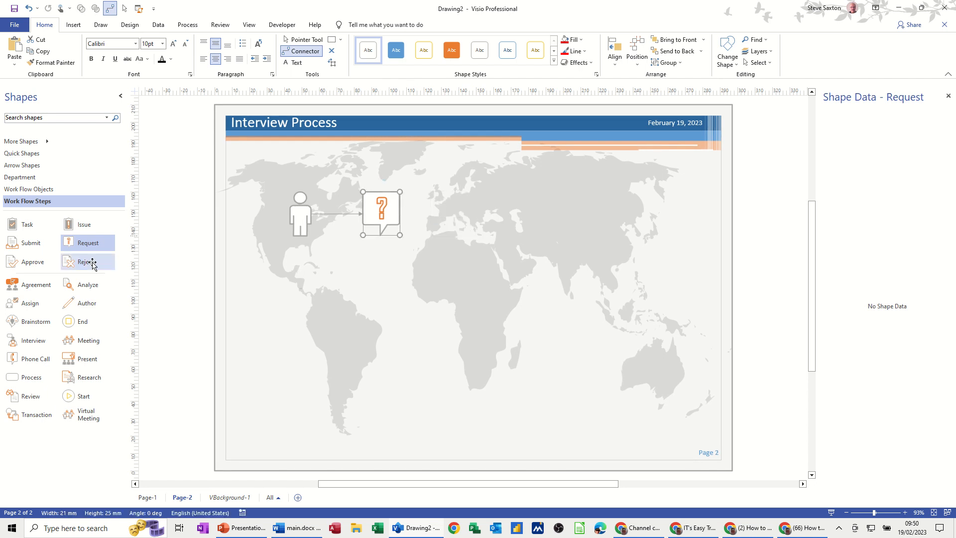
pyautogui.moveTo(69, 264); pyautogui.dragTo(381, 289)
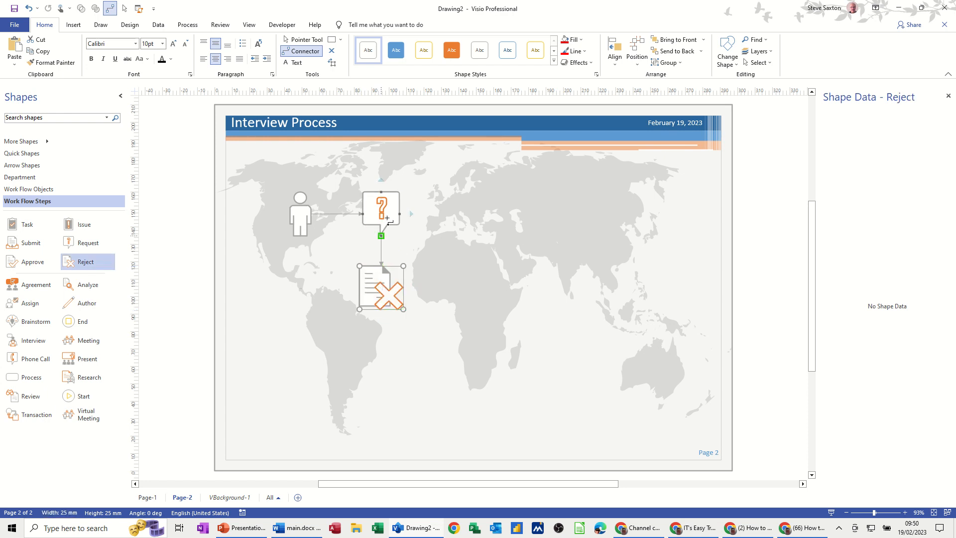
pyautogui.moveTo(350, 287)
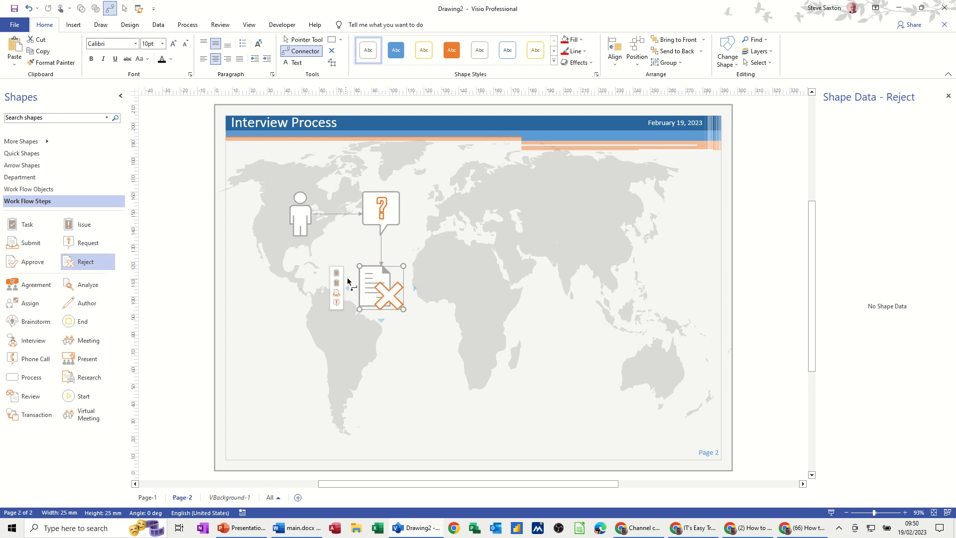
pyautogui.moveTo(359, 289); pyautogui.dragTo(312, 272)
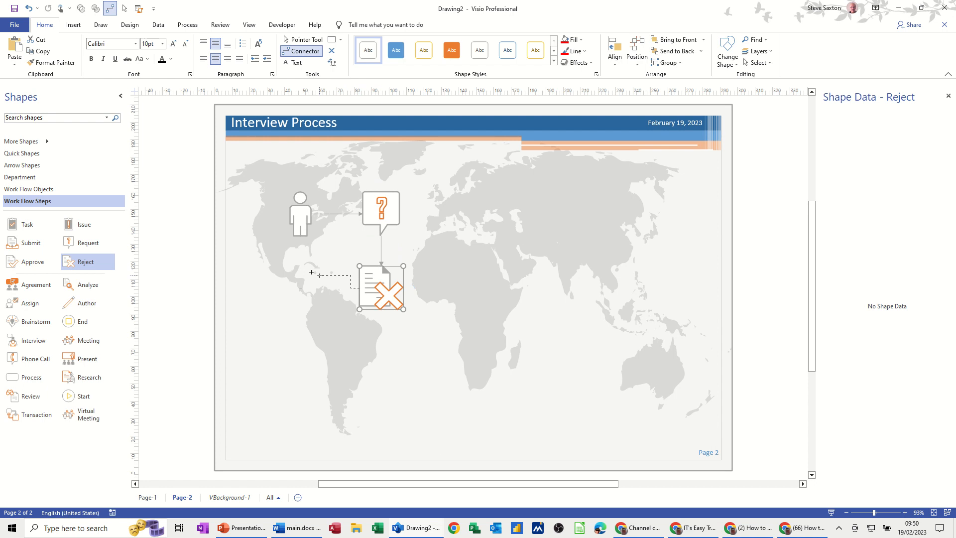
pyautogui.moveTo(300, 235); pyautogui.dragTo(300, 235)
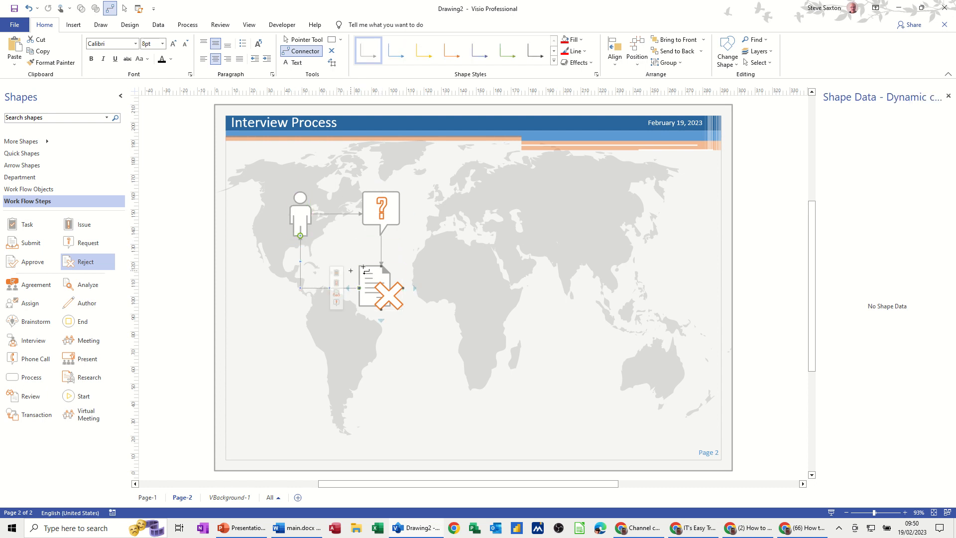
# - Place an Approve shape to the right of the Request shape and connect the request to it
pyautogui.click(387, 209)
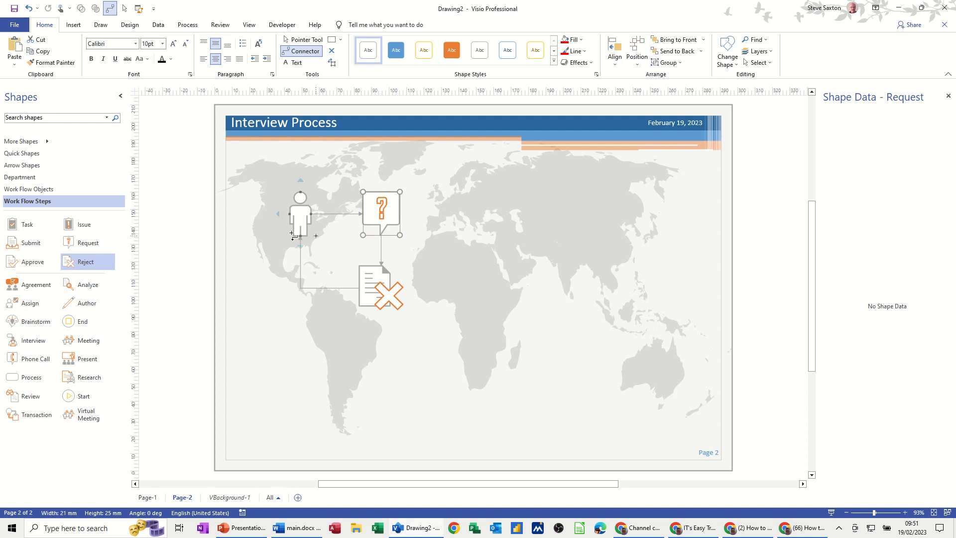
pyautogui.moveTo(38, 262); pyautogui.dragTo(475, 214)
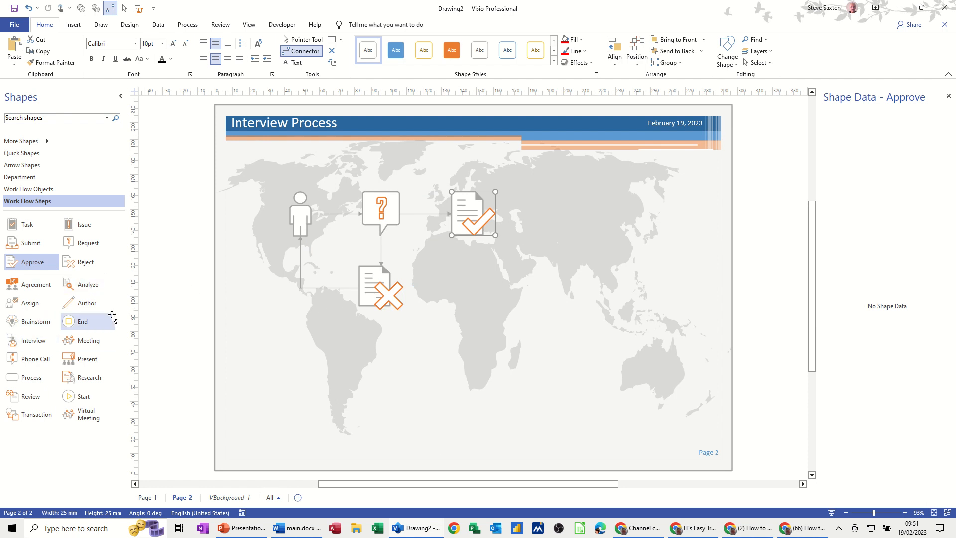
# - Search the shapes for "interview", place the Work Flow Steps - 3D Interview shape right of the Approve shape, and connect the approval to it
pyautogui.click(57, 190)
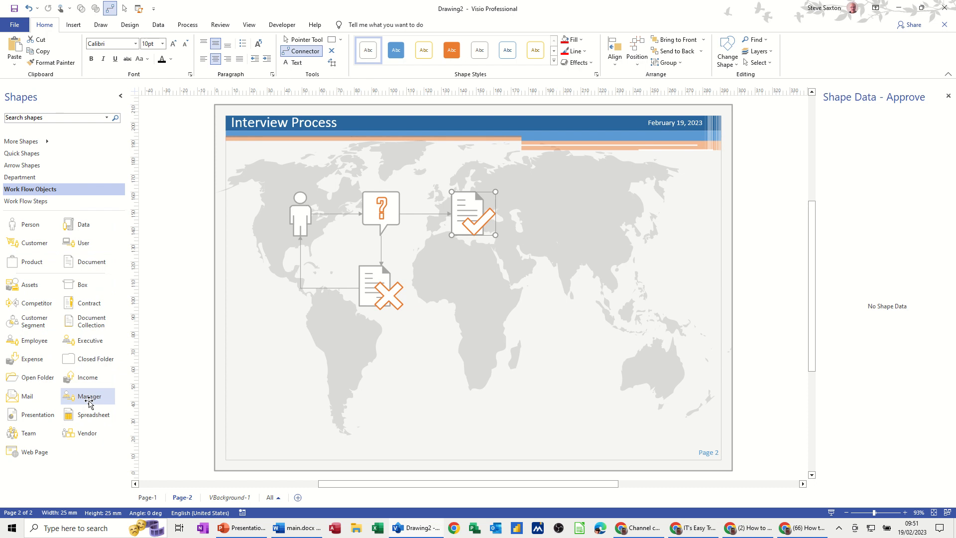
pyautogui.click(29, 178)
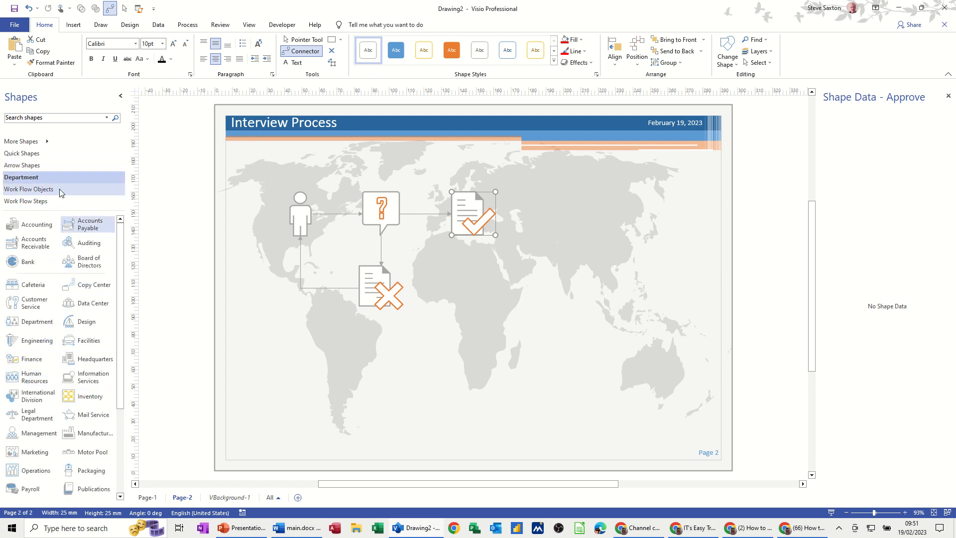
pyautogui.click(50, 120)
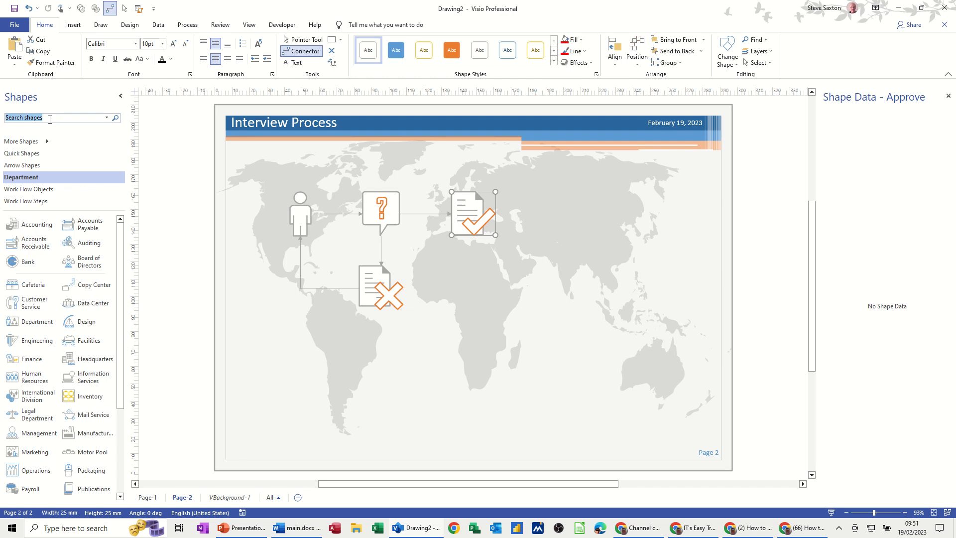
pyautogui.write('interview')
pyautogui.press('Return')
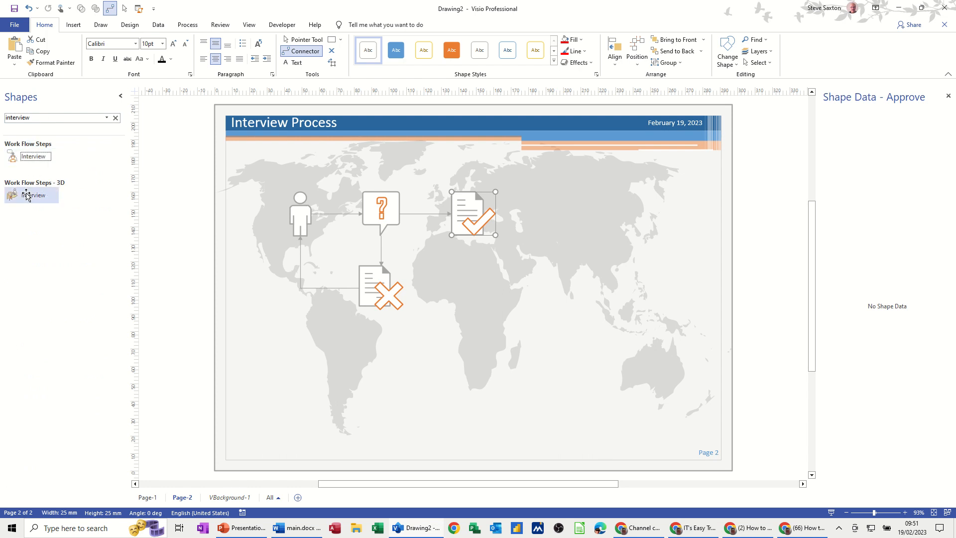
pyautogui.moveTo(27, 195); pyautogui.dragTo(608, 220)
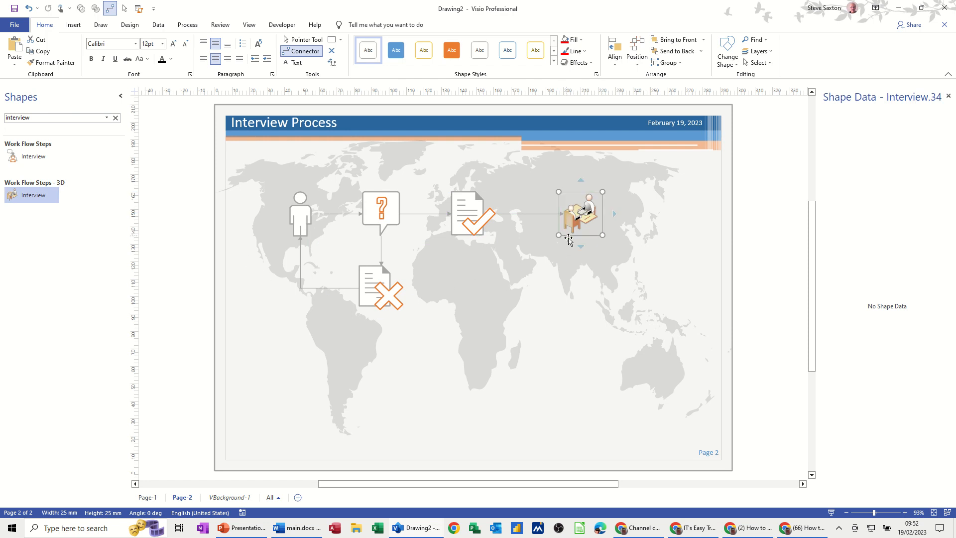
# - Place a Human Resources shape from the Department stencil below the Interview shape, connect the interview to it, and return to the Pointer Tool
pyautogui.click(116, 118)
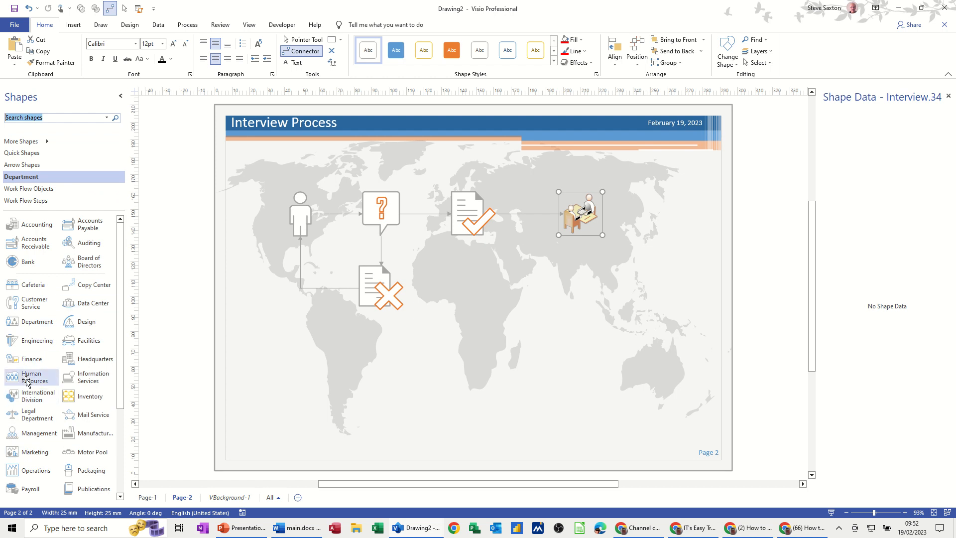
pyautogui.moveTo(28, 382); pyautogui.dragTo(583, 311)
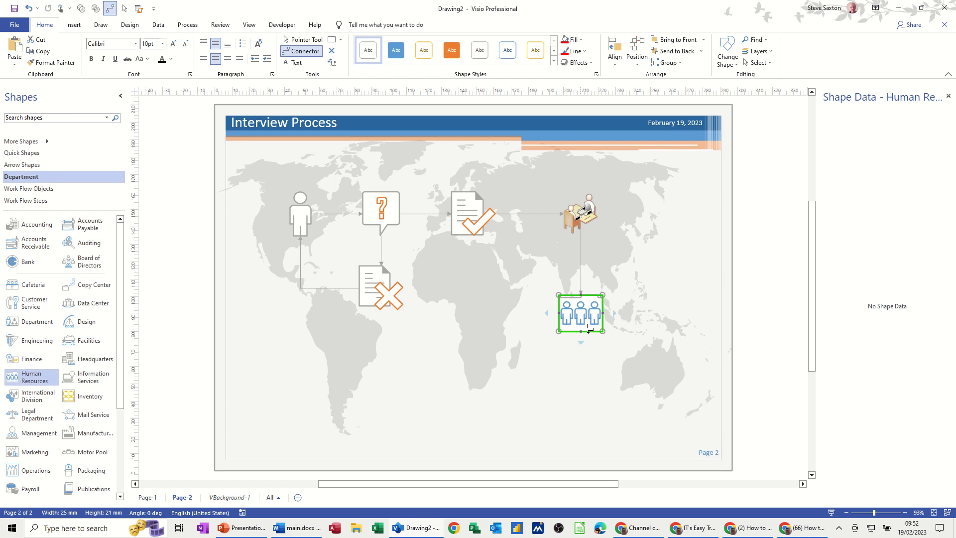
pyautogui.click(298, 41)
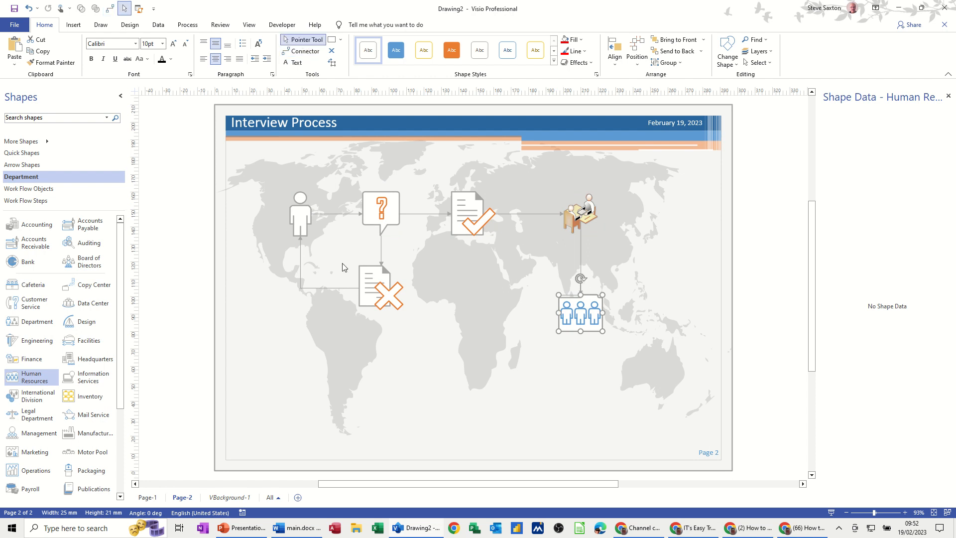
# - Define a shape data property labelled "Name" on the Person shape and enter the person's full name as its value
pyautogui.click(300, 215)
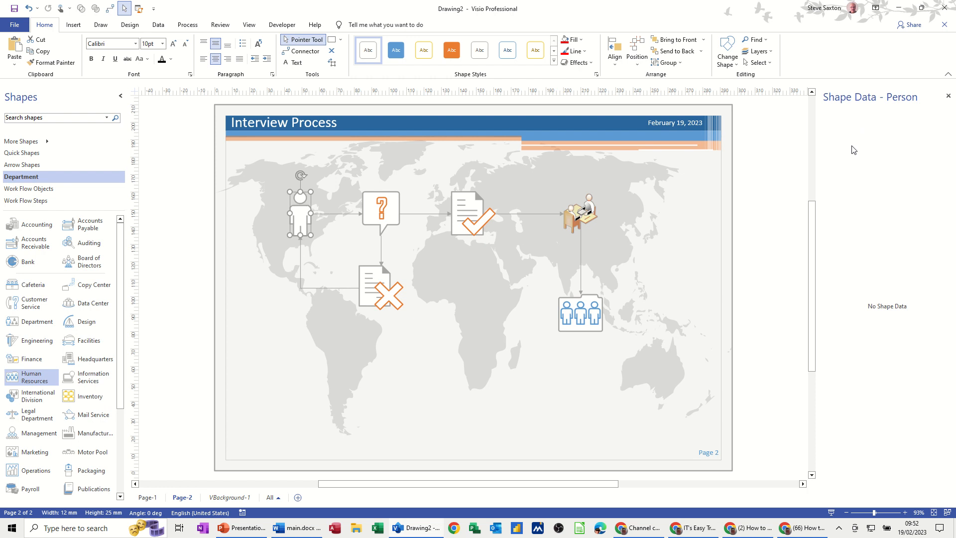
pyautogui.rightClick(298, 215)
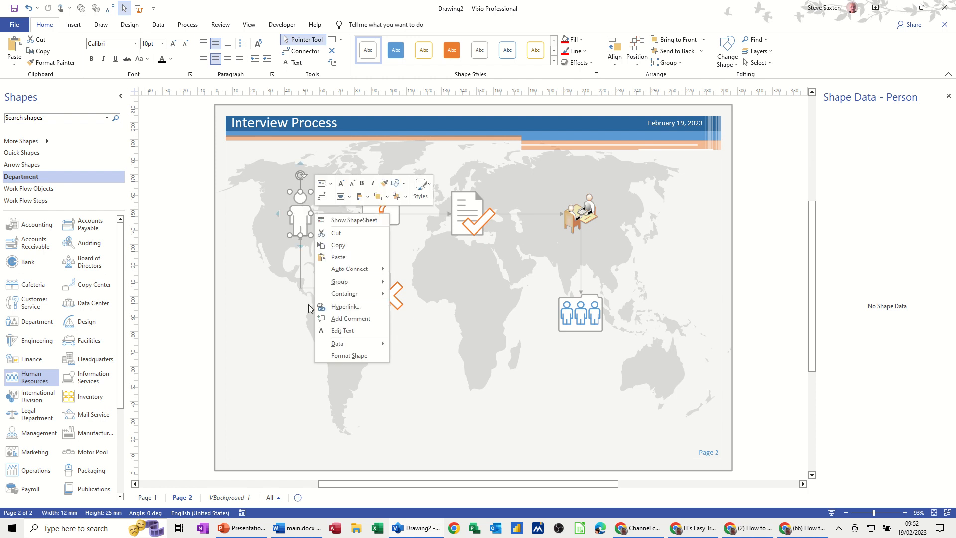
pyautogui.moveTo(336, 347)
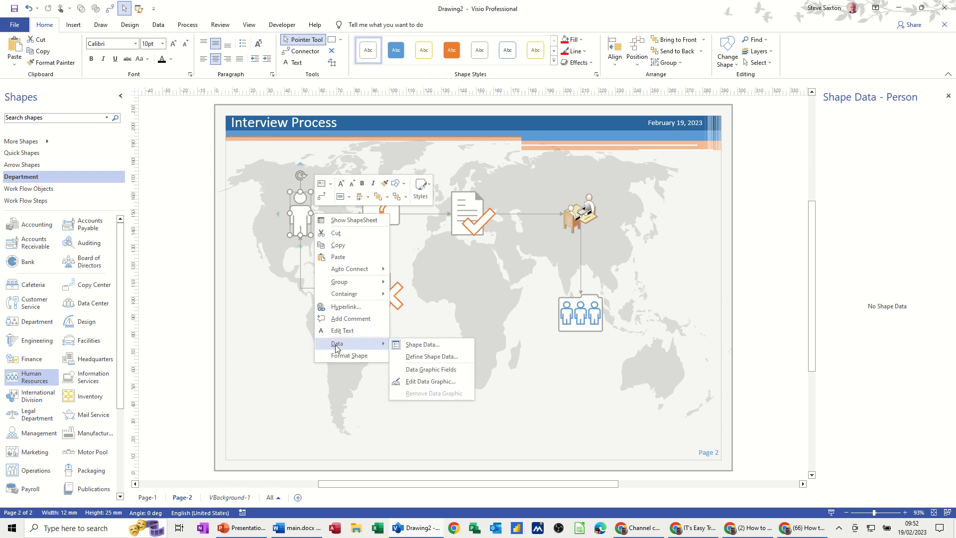
pyautogui.click(427, 356)
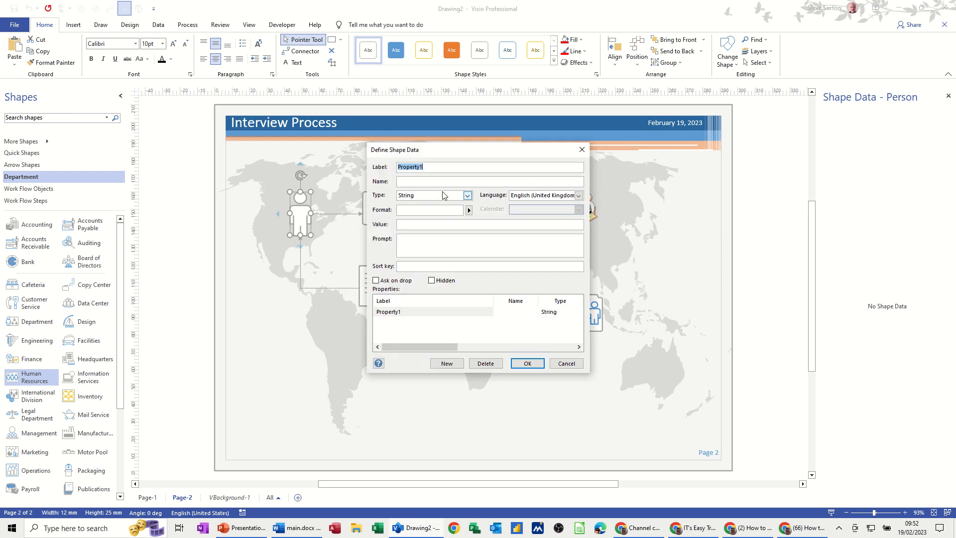
pyautogui.write('Name')
pyautogui.click(527, 363)
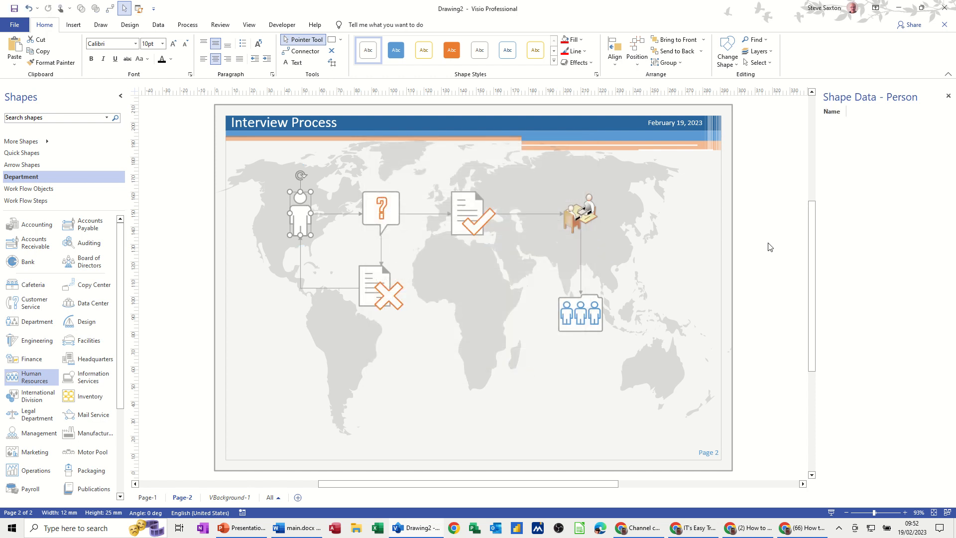
pyautogui.click(858, 112)
pyautogui.write('Steve Saxton')
# - Define a shape data property labelled "Reason" on the Request shape and enter "Promotion" as its value
pyautogui.click(380, 213)
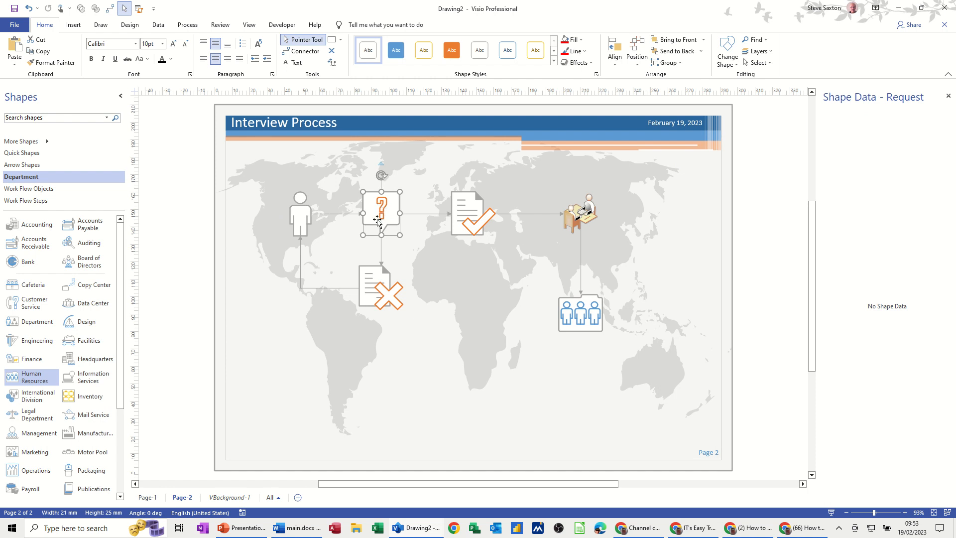
pyautogui.click(380, 285)
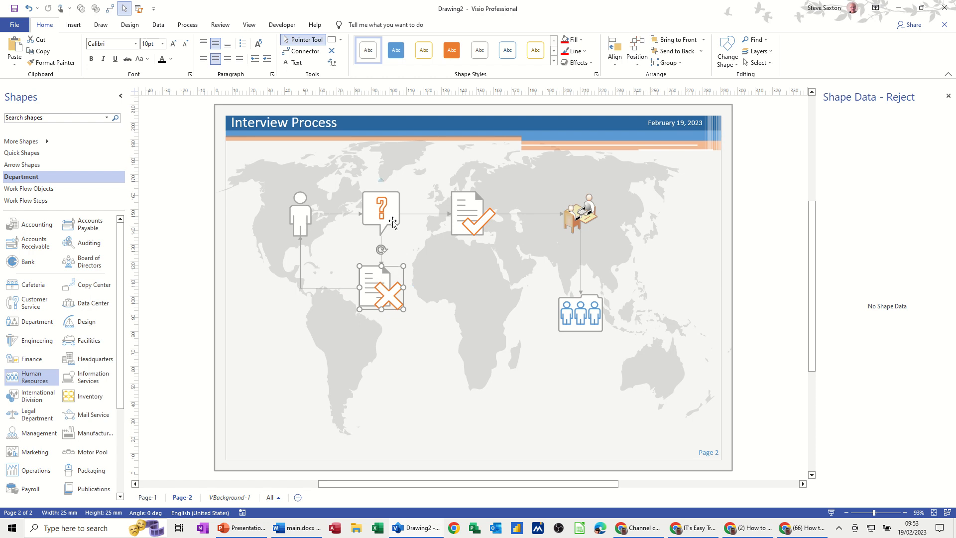
pyautogui.click(383, 204)
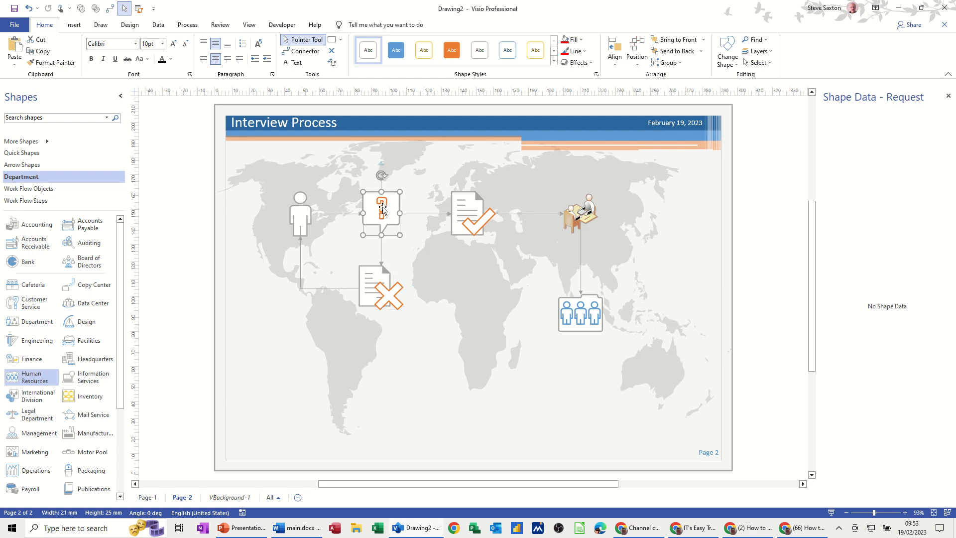
pyautogui.rightClick(383, 208)
pyautogui.moveTo(427, 338)
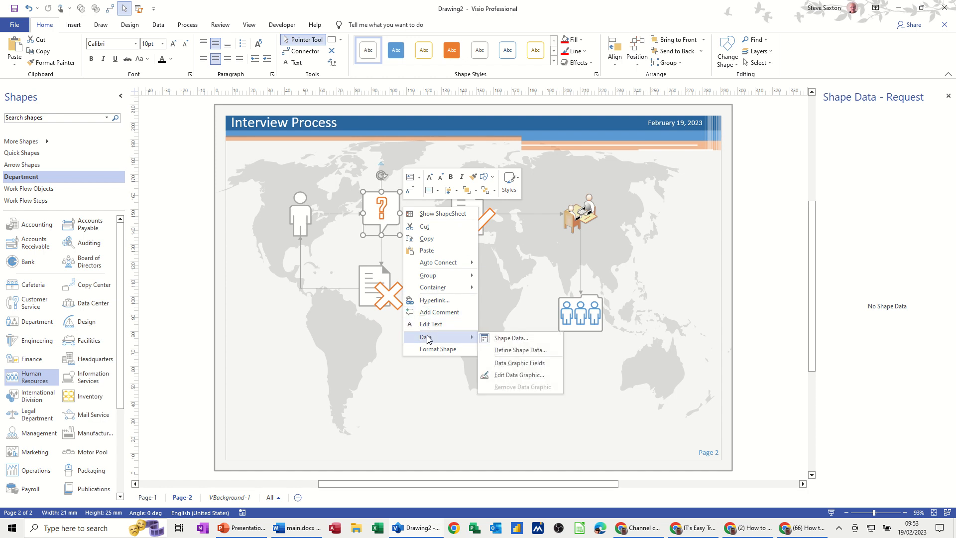
pyautogui.click(518, 350)
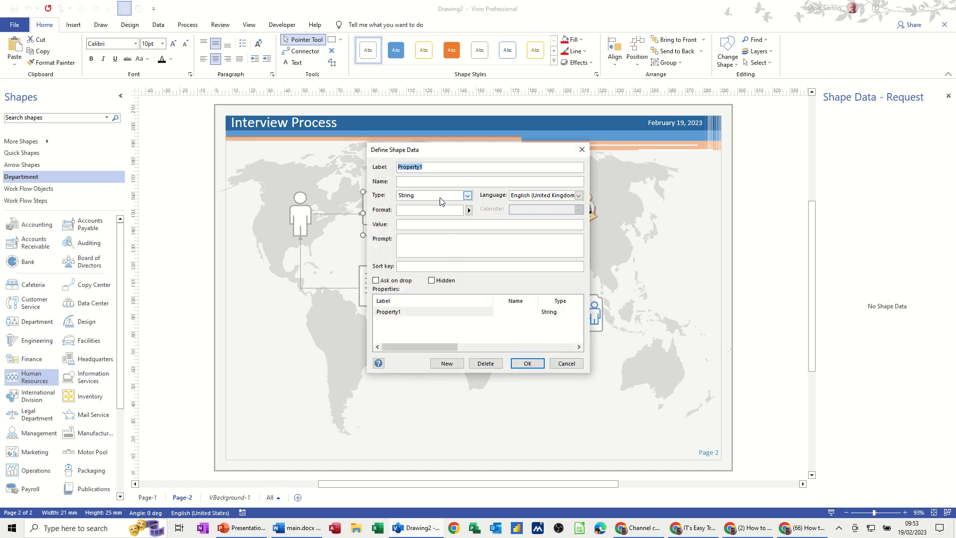
pyautogui.write('Reason')
pyautogui.click(533, 365)
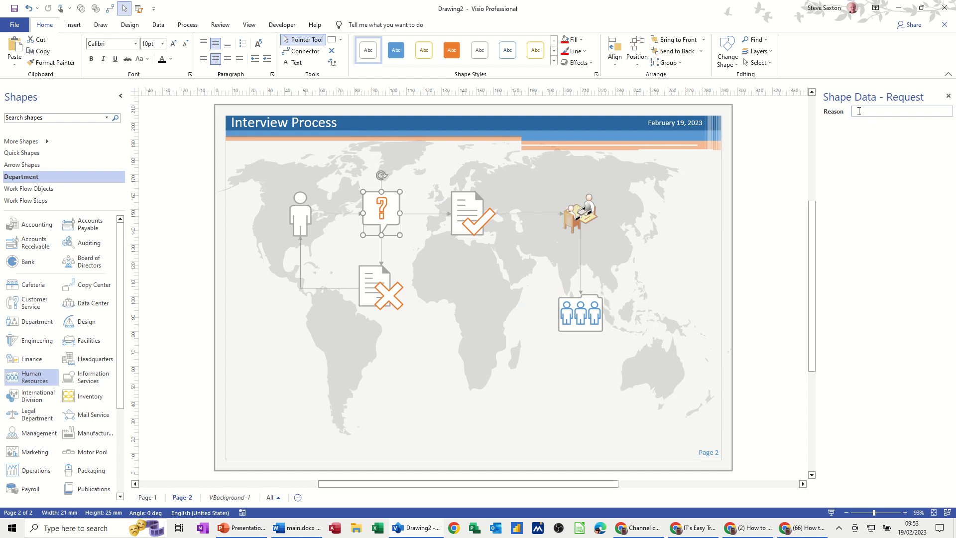
pyautogui.write('Promotion')
# - Define three string shape data properties on the Interview shape, labelled "Duration", "Location" and "Time"
pyautogui.click(473, 215)
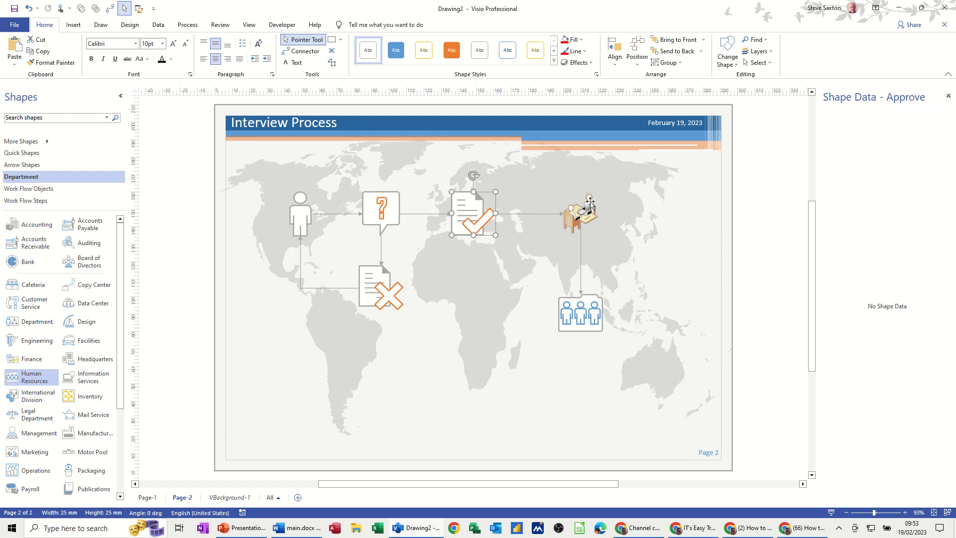
pyautogui.click(575, 215)
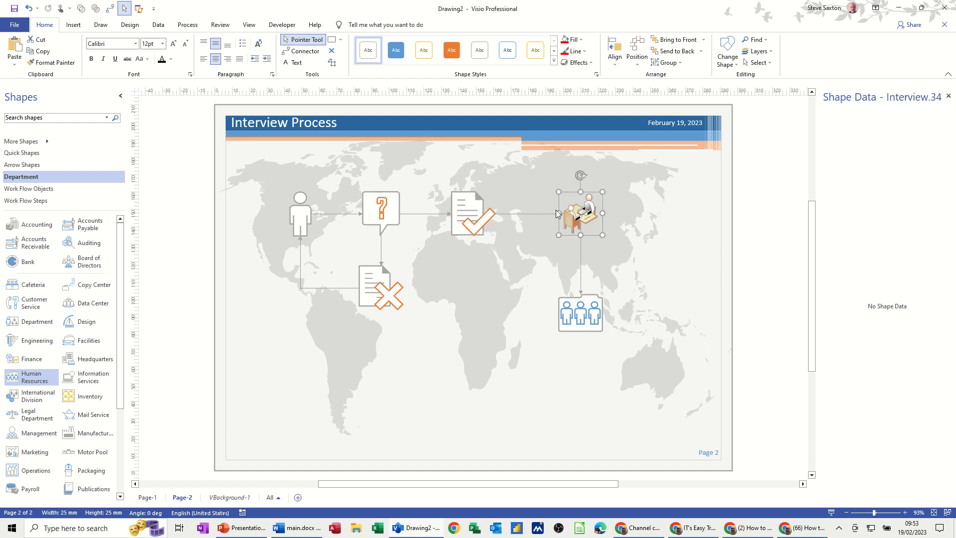
pyautogui.rightClick(575, 214)
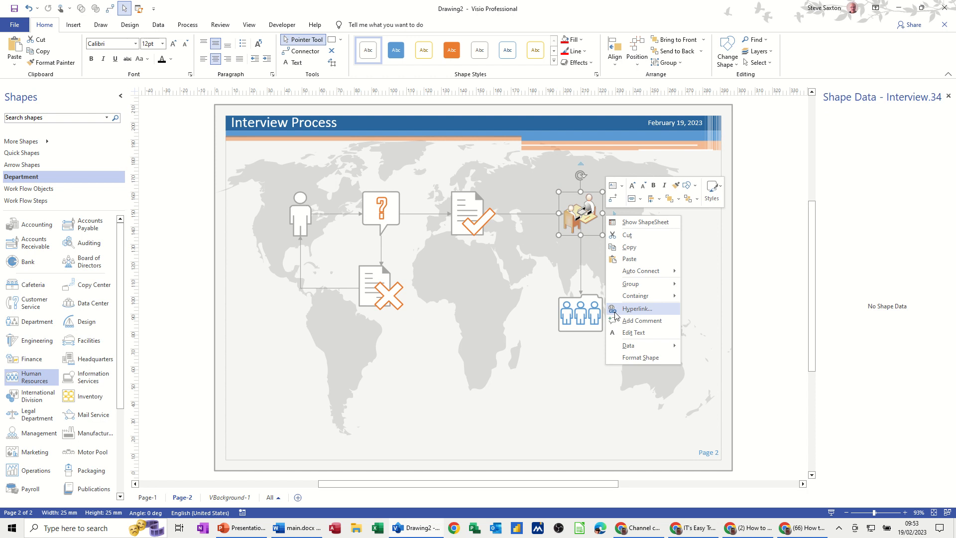
pyautogui.moveTo(628, 346)
pyautogui.click(722, 359)
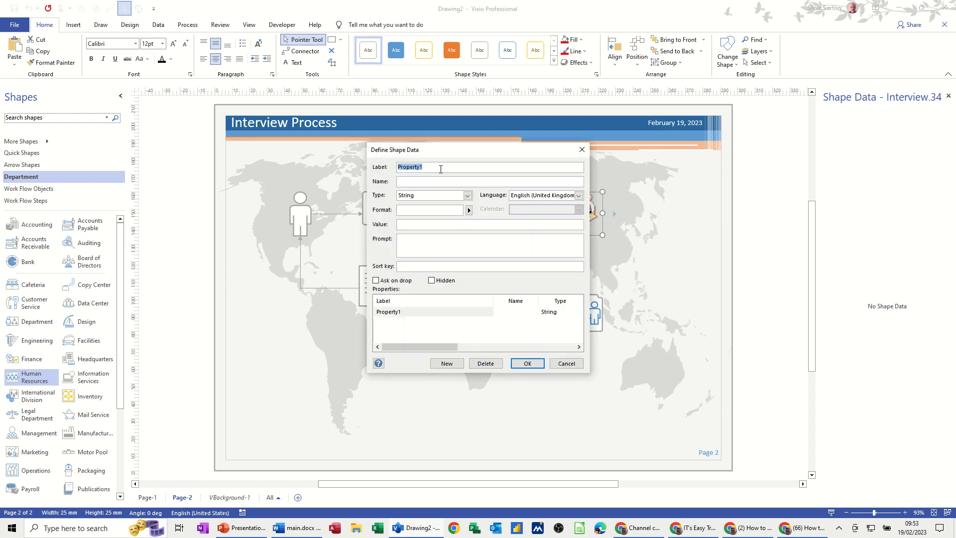
pyautogui.write('Duration')
pyautogui.click(446, 363)
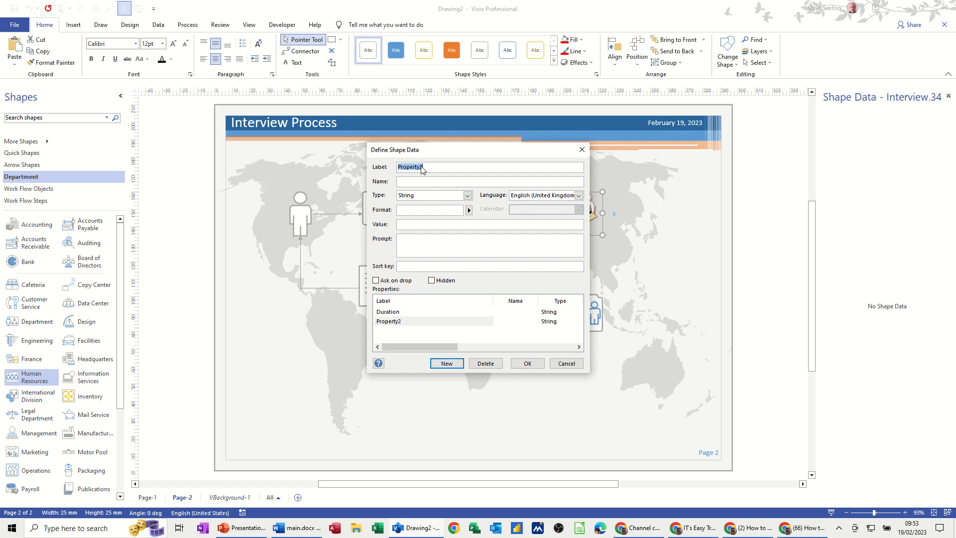
pyautogui.write('Location')
pyautogui.click(446, 363)
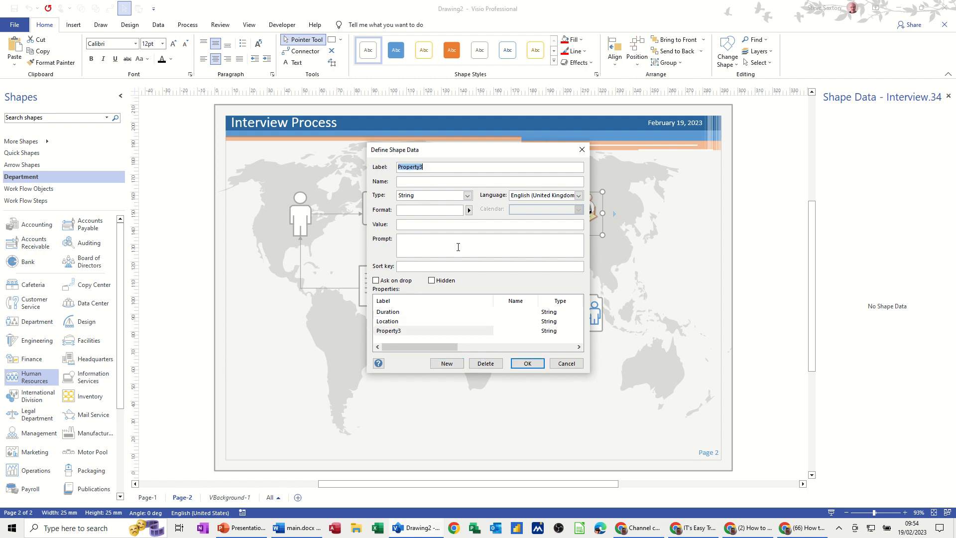
pyautogui.write('Time')
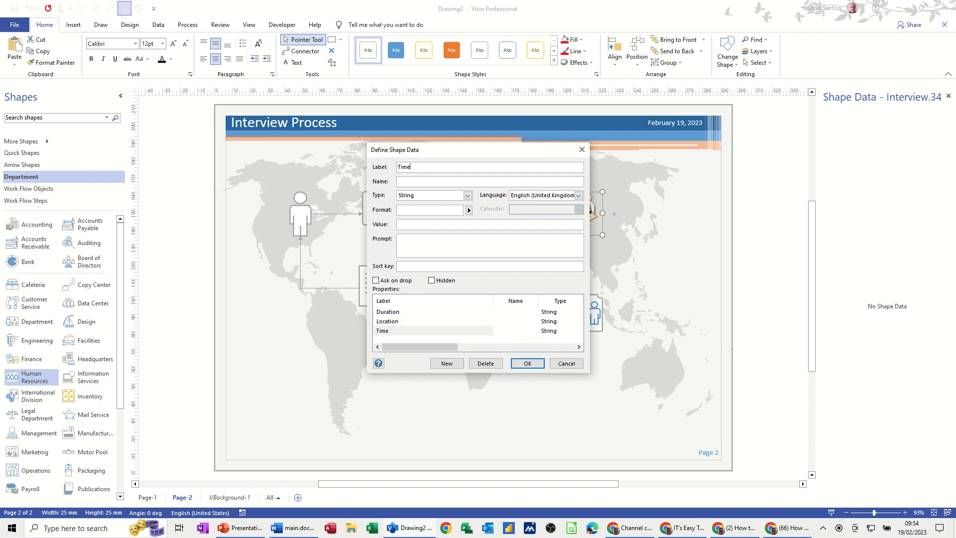
pyautogui.click(467, 195)
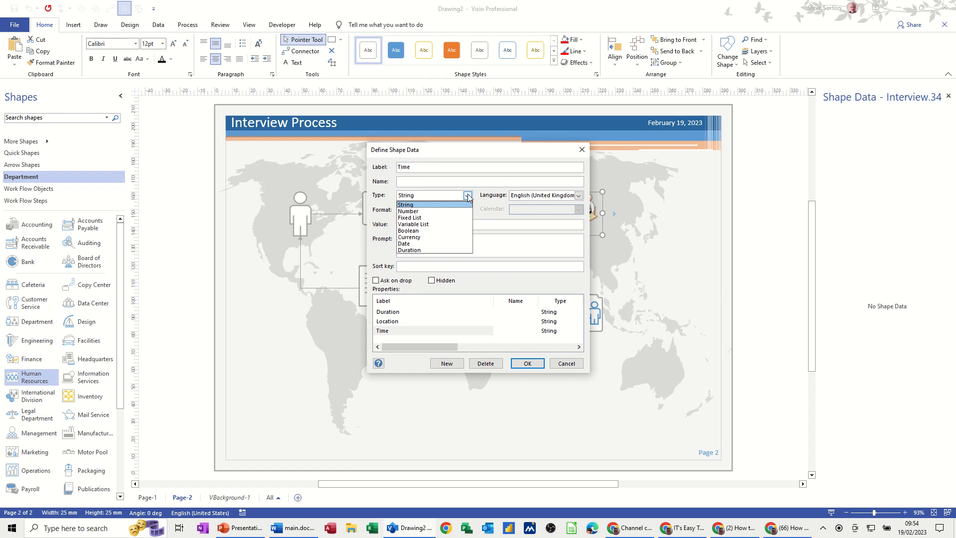
pyautogui.click(467, 196)
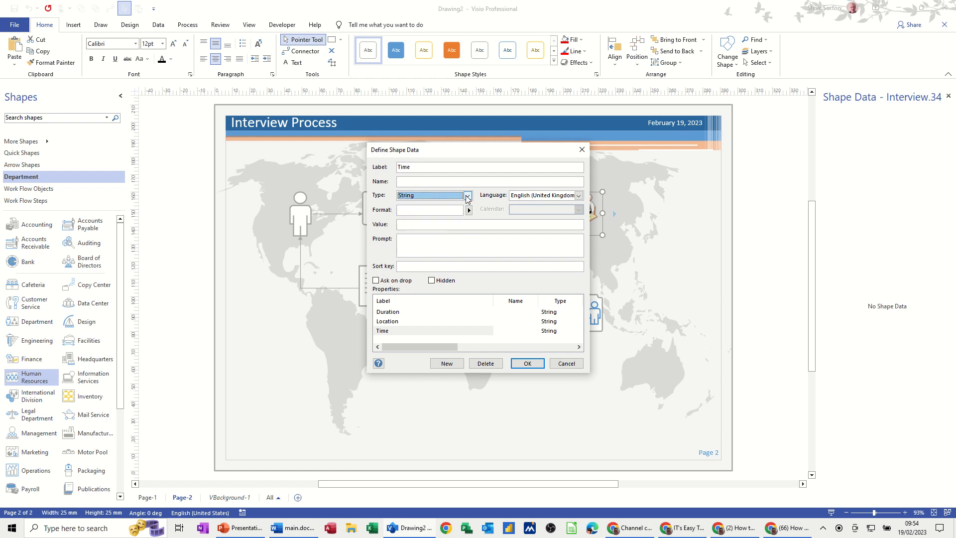
pyautogui.click(529, 364)
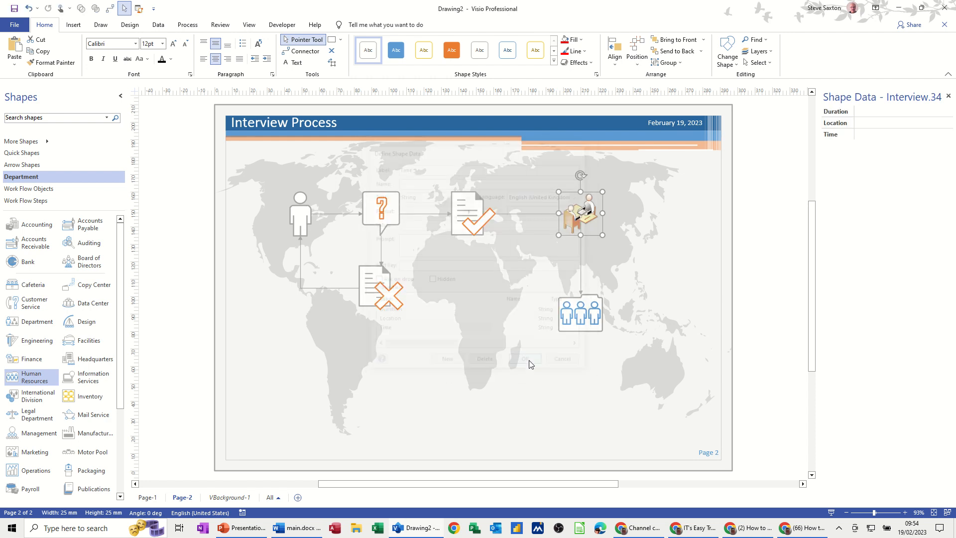
# - Fill in the Interview shape's data with a Duration of "1 hr" and a Location of "Room 2"
pyautogui.click(871, 112)
pyautogui.write('1 hr')
pyautogui.click(874, 127)
pyautogui.write('Room 2')
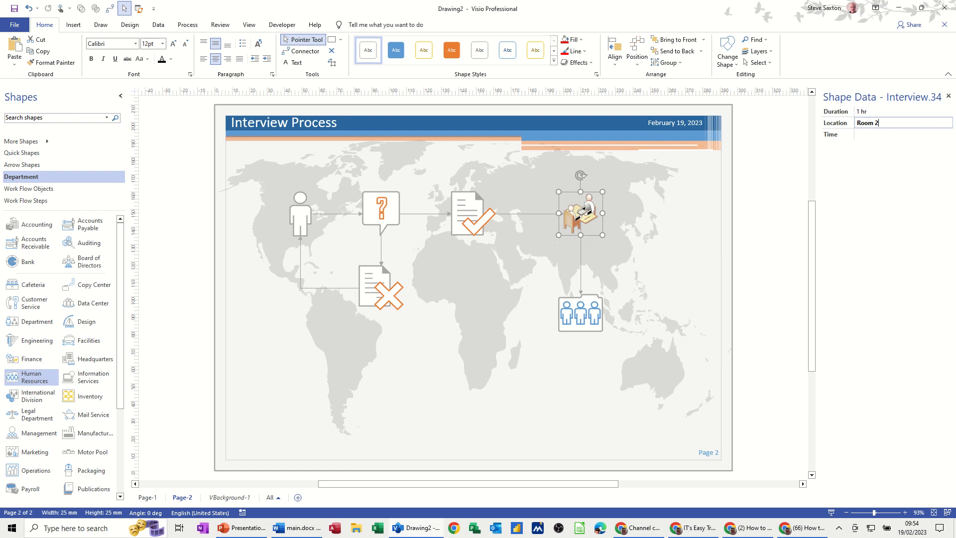
pyautogui.click(881, 133)
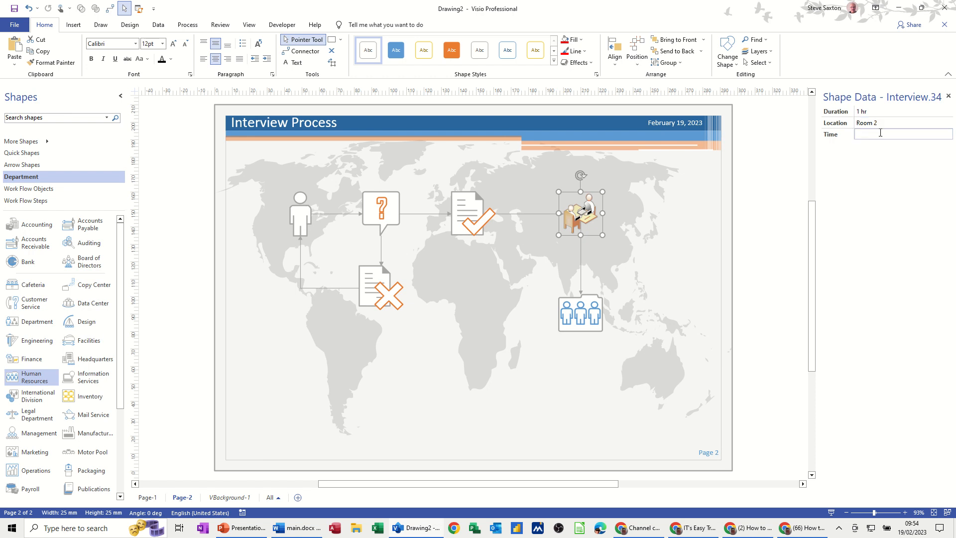